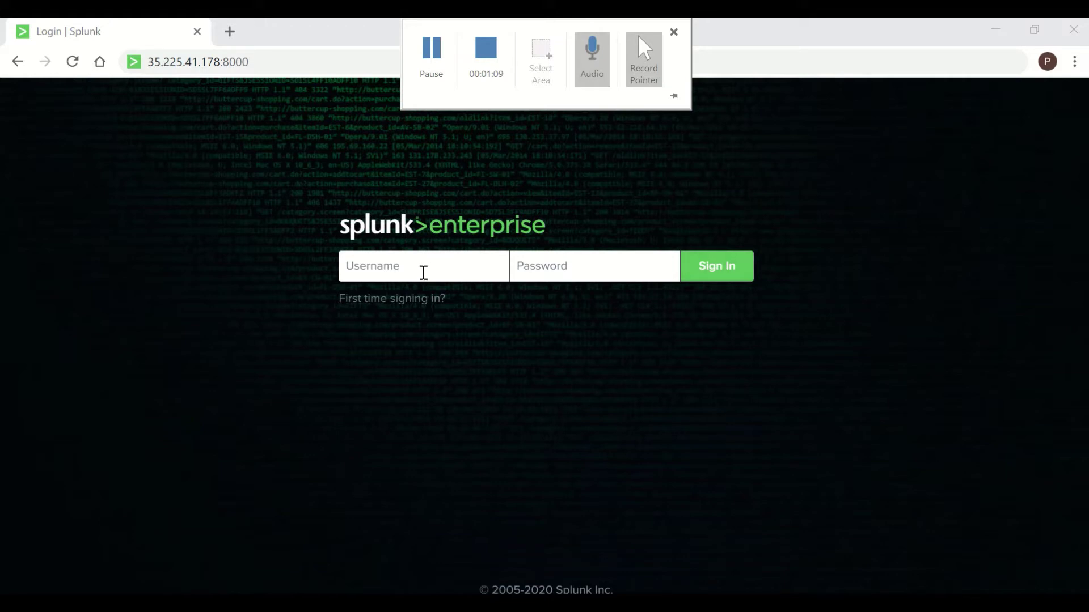
- Log in with username admin and its password to reach the Splunk home launcher
{"action": "left_click", "coordinate": [223, 61]}
{"action": "left_click_drag", "start_coordinate": [223, 61], "coordinate": [250, 61]}
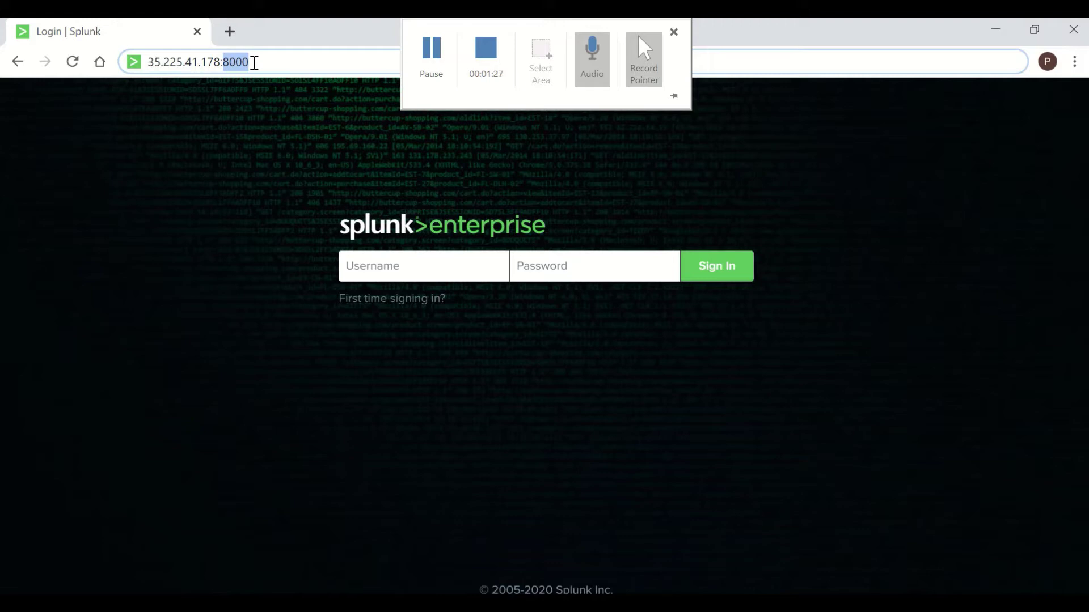
{"action": "left_click", "coordinate": [396, 266]}
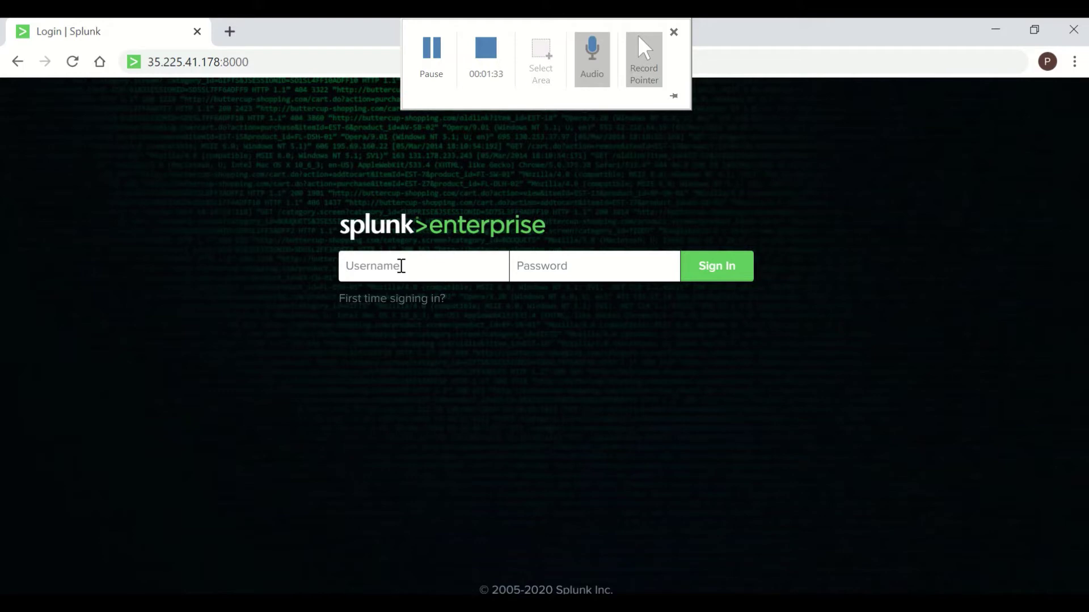
{"action": "type", "text": "admin"}
{"action": "key", "text": "Tab"}
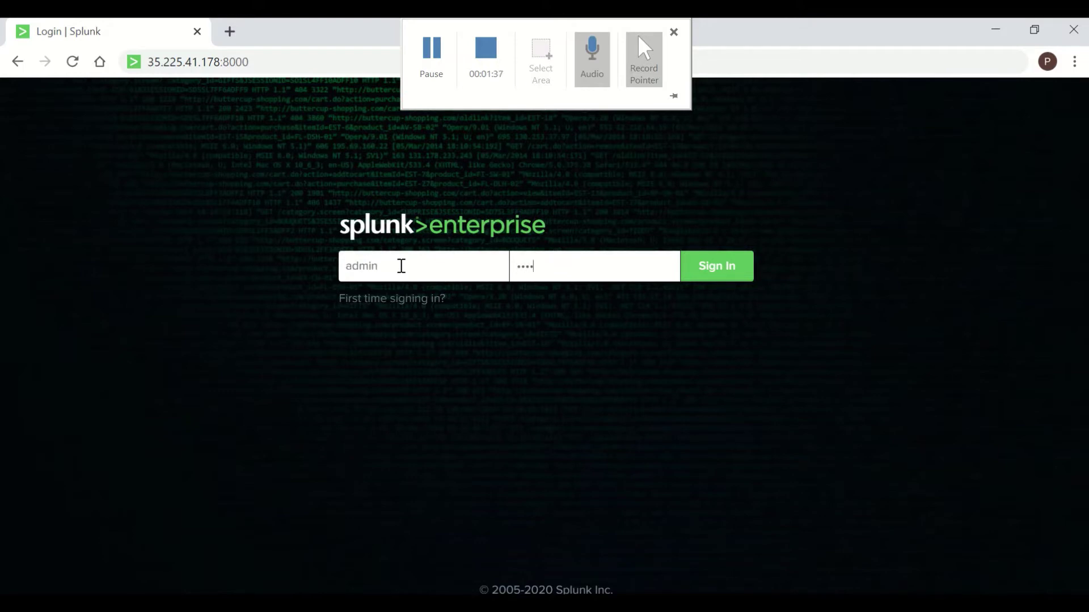
{"action": "key", "text": "Return"}
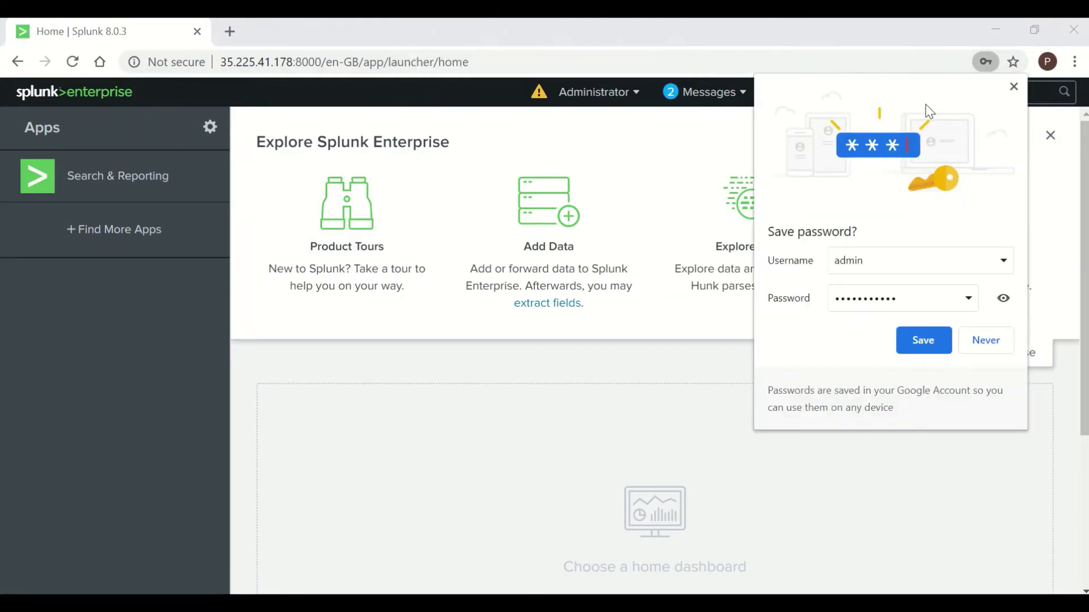
- Dismiss Chrome's save-password popup and choose Add Data from the Settings menu
{"action": "left_click", "coordinate": [1013, 86]}
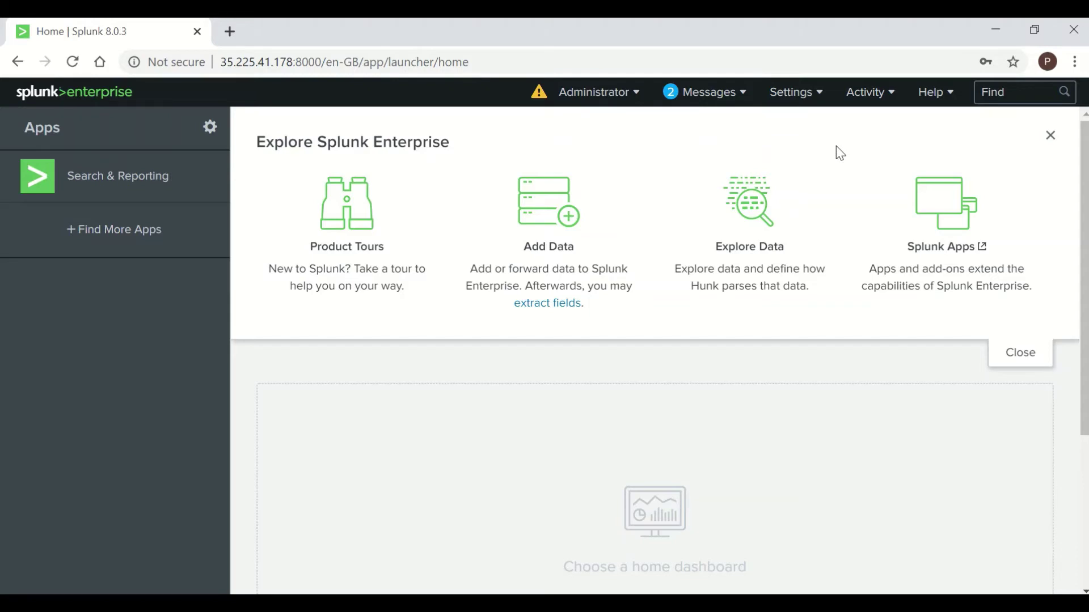
{"action": "left_click", "coordinate": [816, 101]}
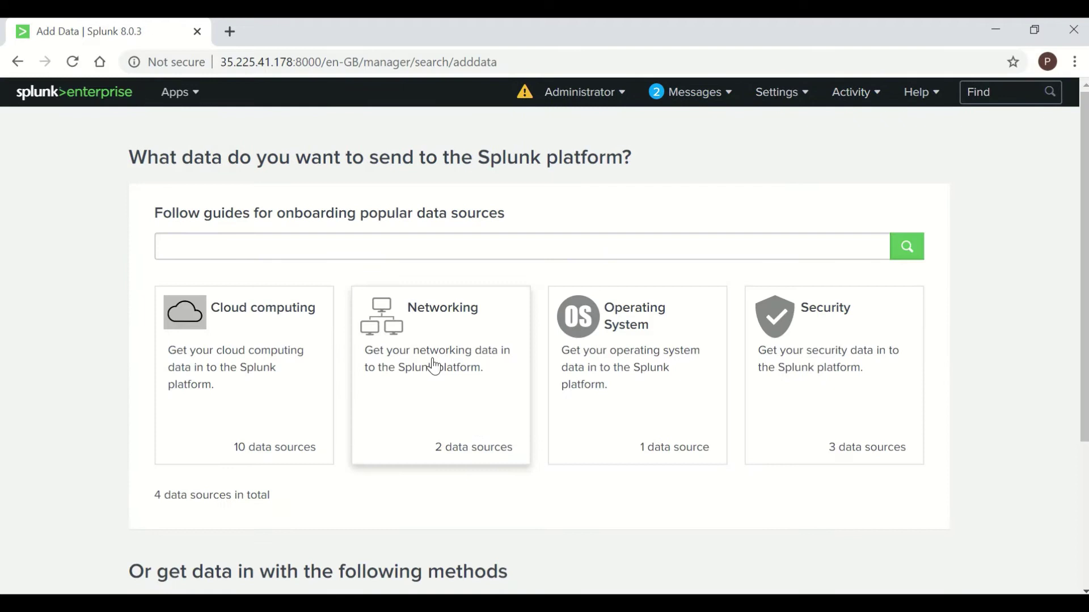
- Choose the Upload 'files from my computer' option on the Add Data page
{"action": "left_click", "coordinate": [299, 248]}
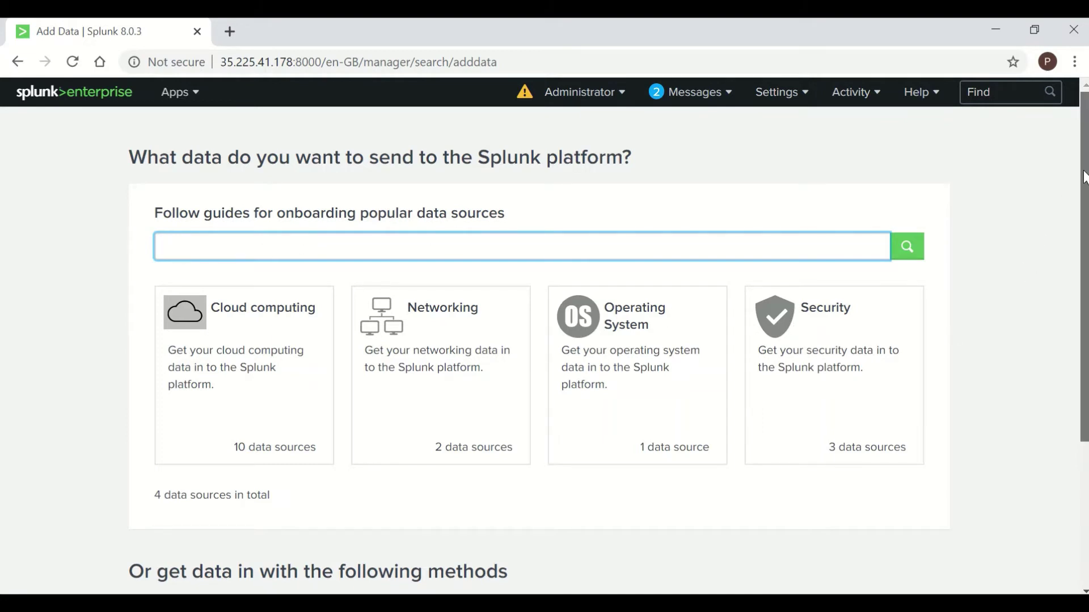
{"action": "left_click_drag", "start_coordinate": [1084, 174], "coordinate": [1084, 332]}
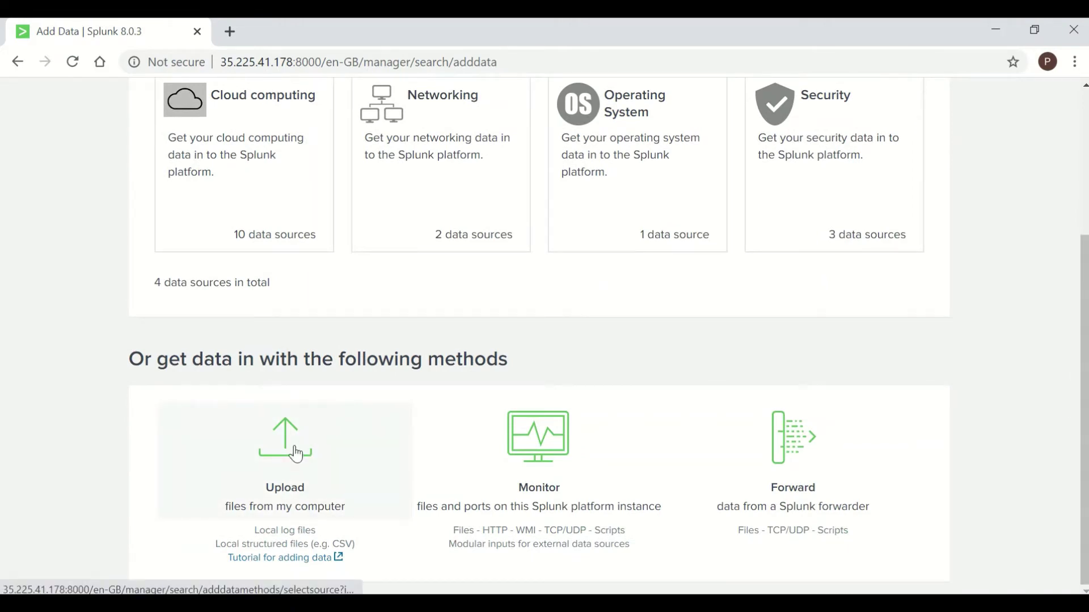
{"action": "left_click", "coordinate": [296, 452]}
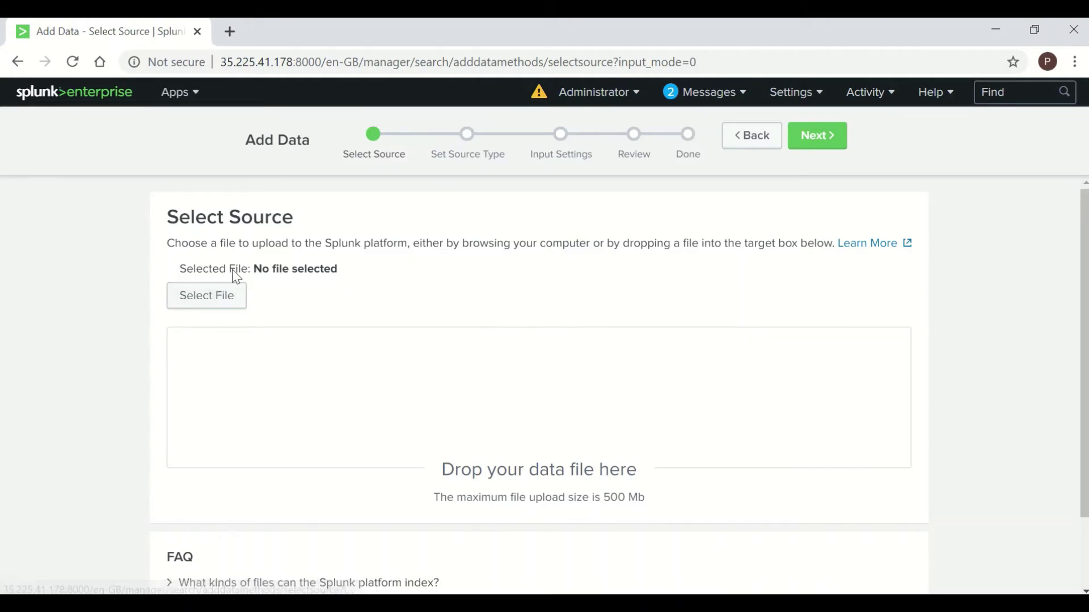
- Select Employee.csv for upload and continue to the Set Source Type step
{"action": "left_click", "coordinate": [207, 298]}
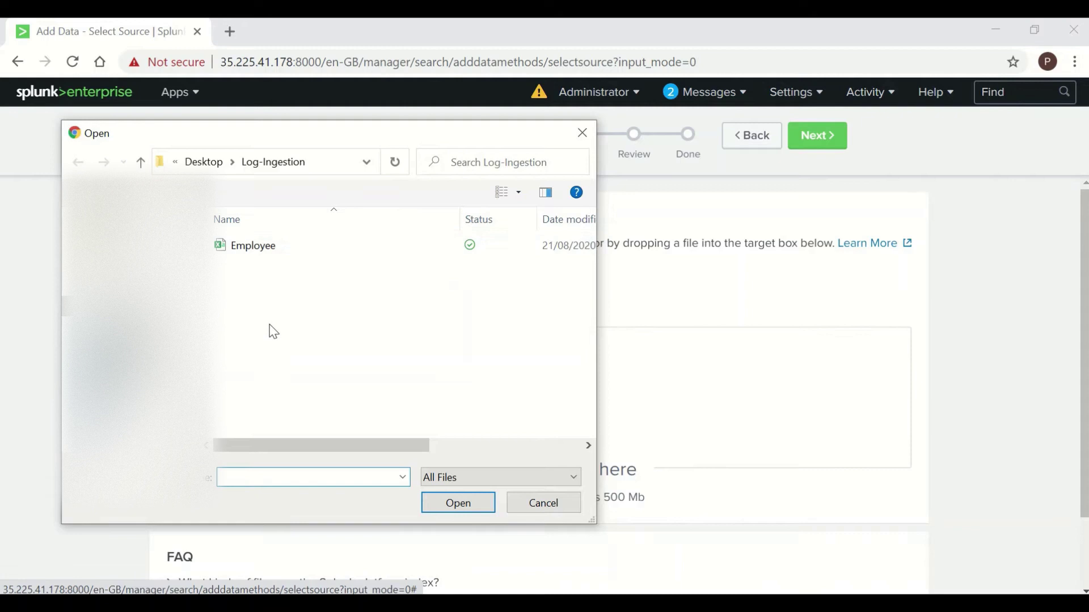
{"action": "left_click", "coordinate": [252, 247]}
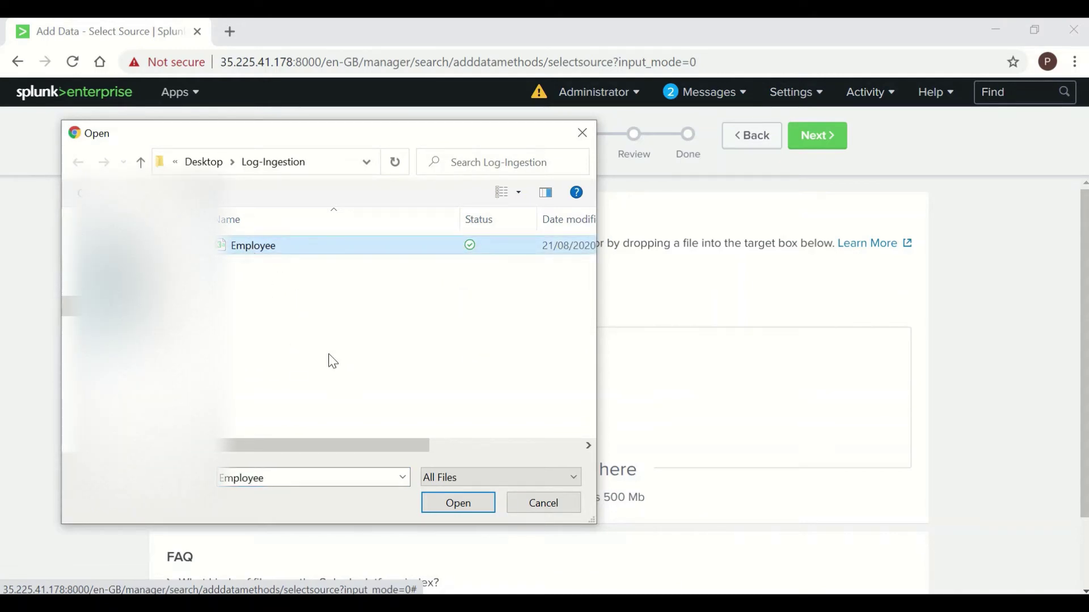
{"action": "left_click", "coordinate": [458, 503]}
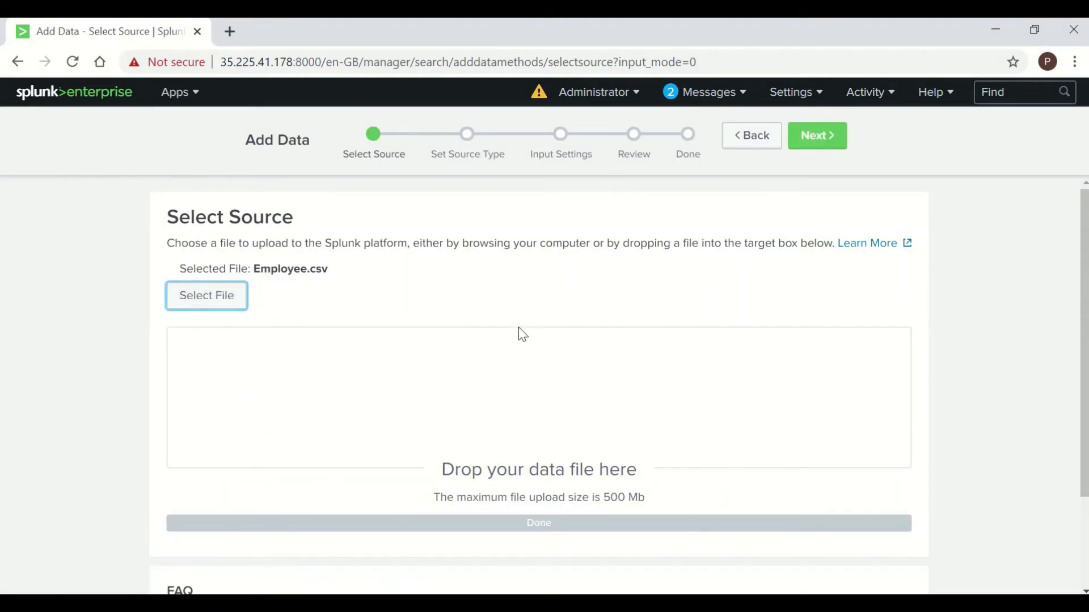
{"action": "left_click", "coordinate": [815, 135]}
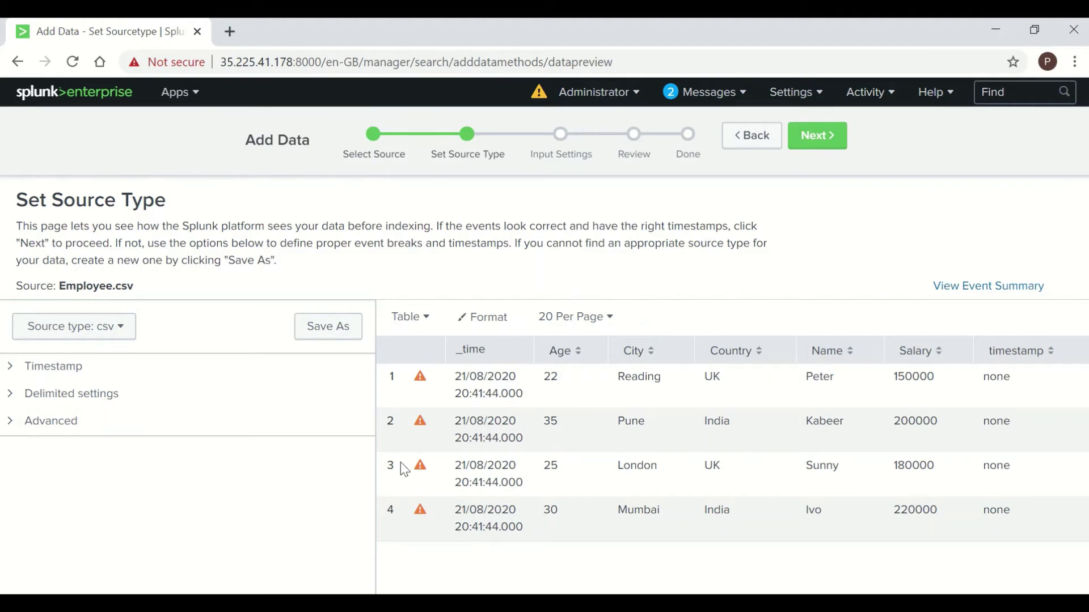
- Review the source type list, keep csv, and choose Save As
{"action": "left_click", "coordinate": [123, 327]}
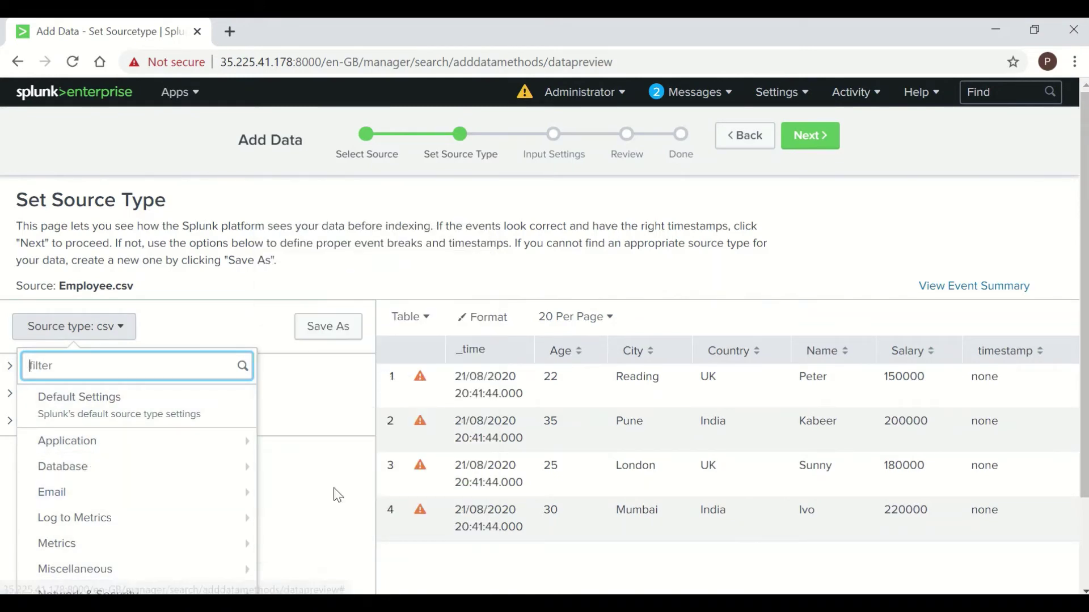
{"action": "left_click", "coordinate": [237, 348]}
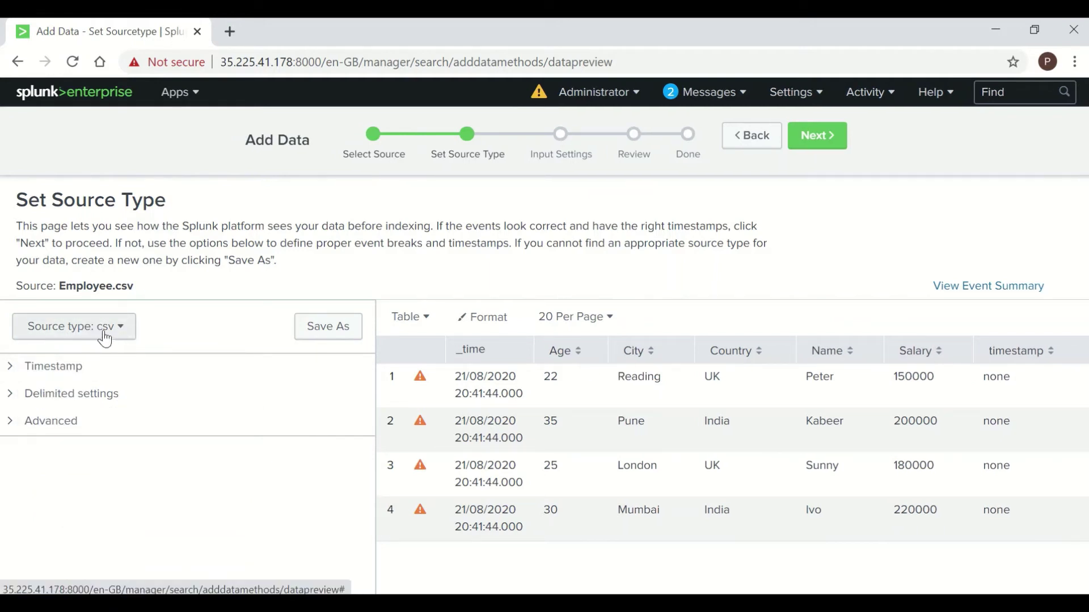
{"action": "left_click", "coordinate": [328, 326]}
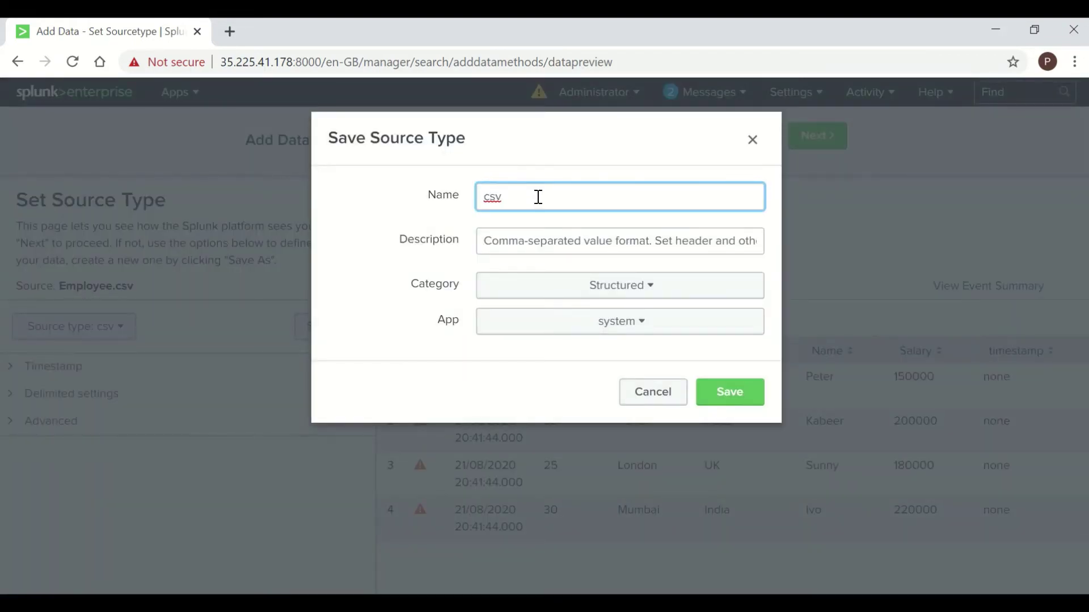
- Name the new source type MyLAB, keep the system app, and save it
{"action": "left_click_drag", "start_coordinate": [534, 197], "coordinate": [460, 208]}
{"action": "type", "text": "MyLAB"}
{"action": "left_click", "coordinate": [595, 323]}
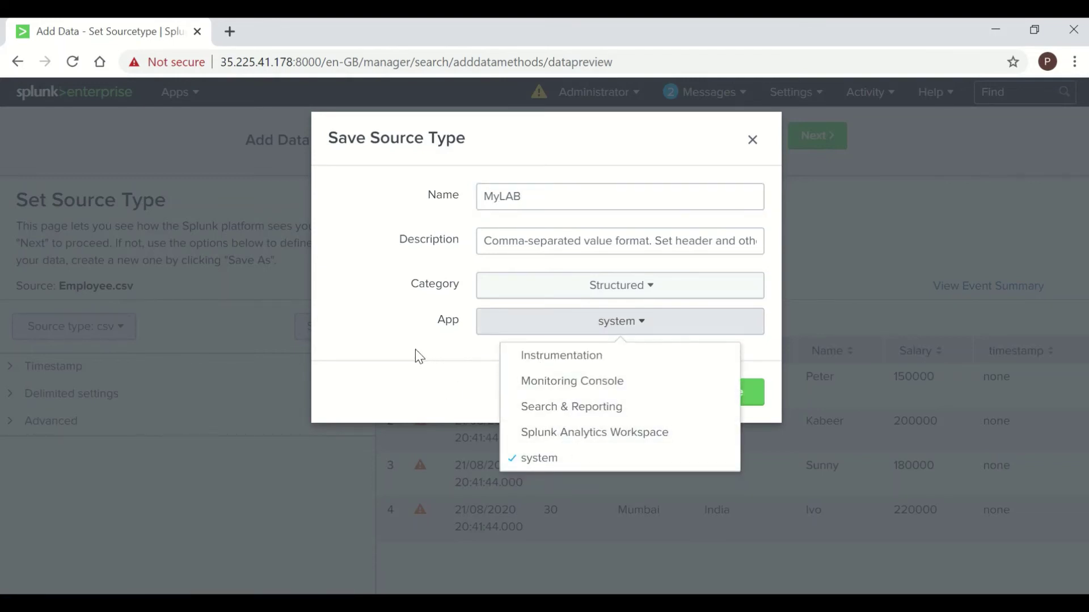
{"action": "left_click", "coordinate": [435, 367]}
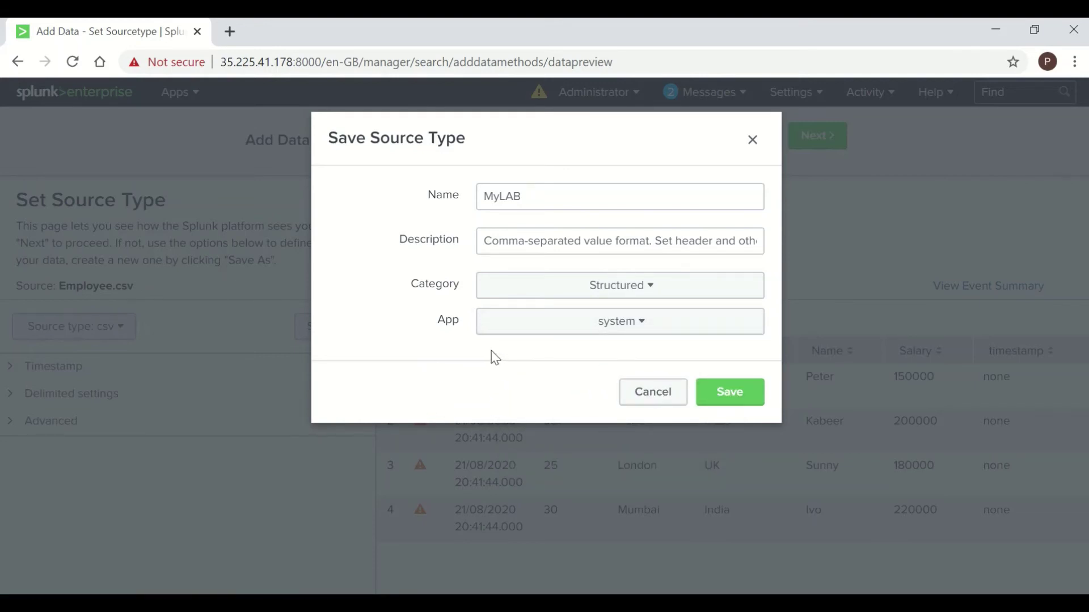
{"action": "left_click", "coordinate": [729, 391]}
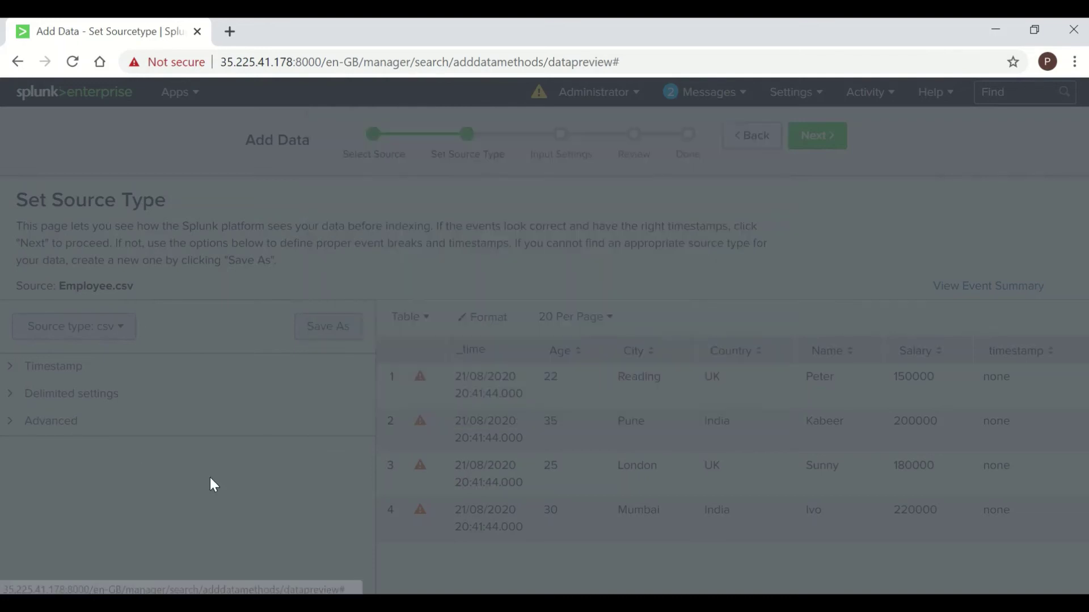
- Move to Input Settings, check the host value splunk, and choose to create a new index
{"action": "left_click", "coordinate": [817, 136]}
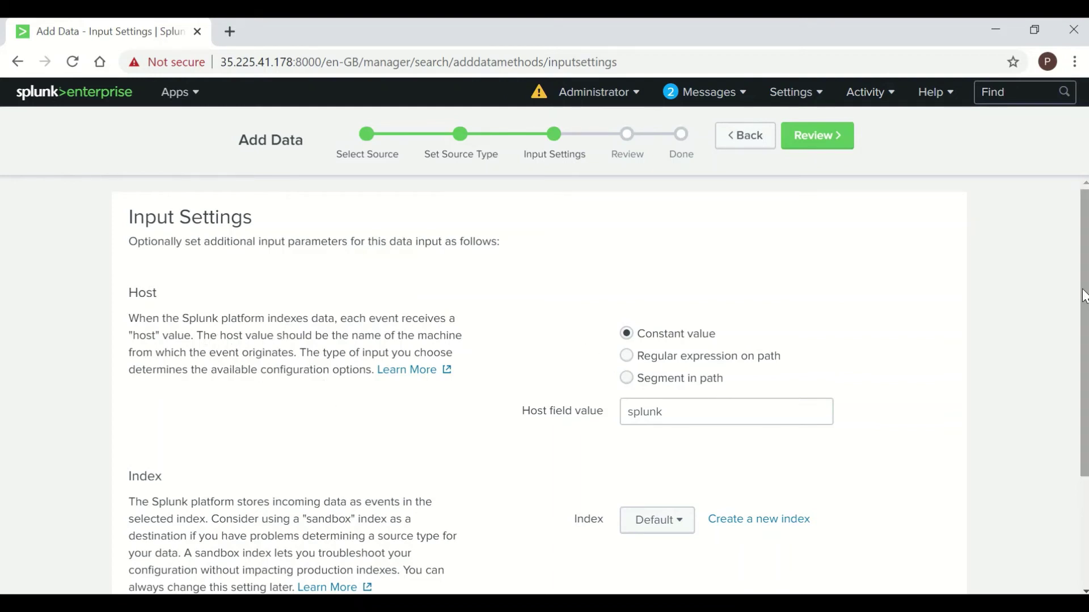
{"action": "left_click_drag", "start_coordinate": [1084, 293], "coordinate": [1083, 332]}
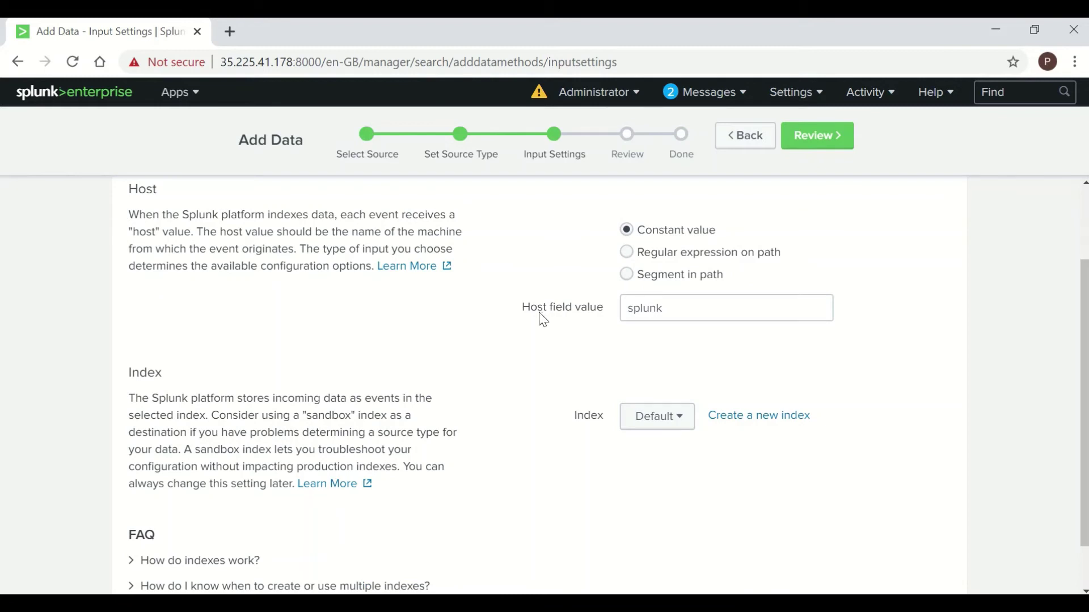
{"action": "double_click", "coordinate": [670, 309]}
{"action": "left_click", "coordinate": [540, 348]}
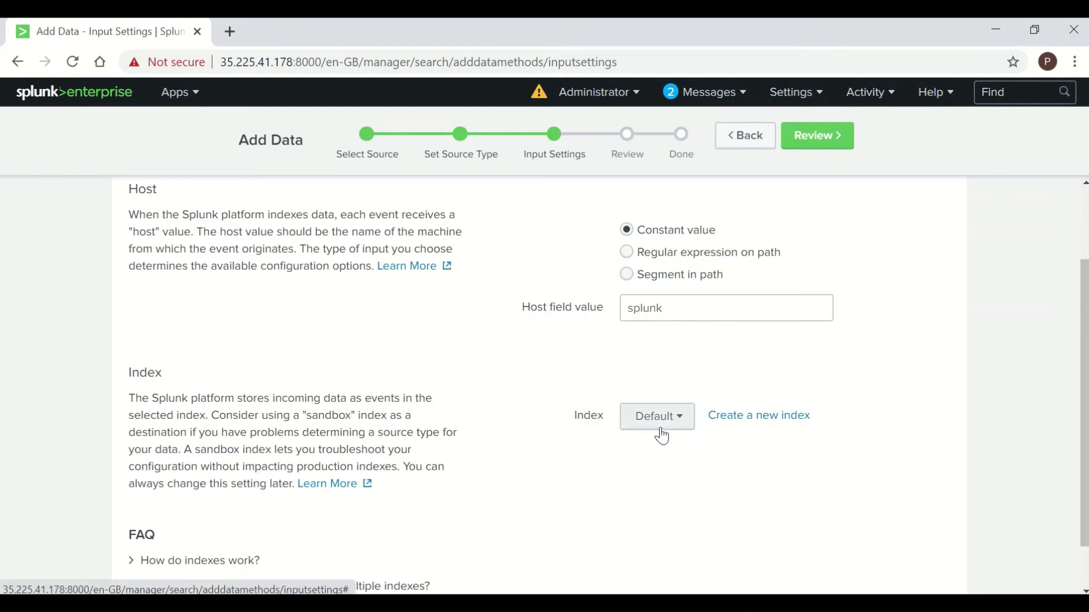
{"action": "left_click", "coordinate": [752, 419]}
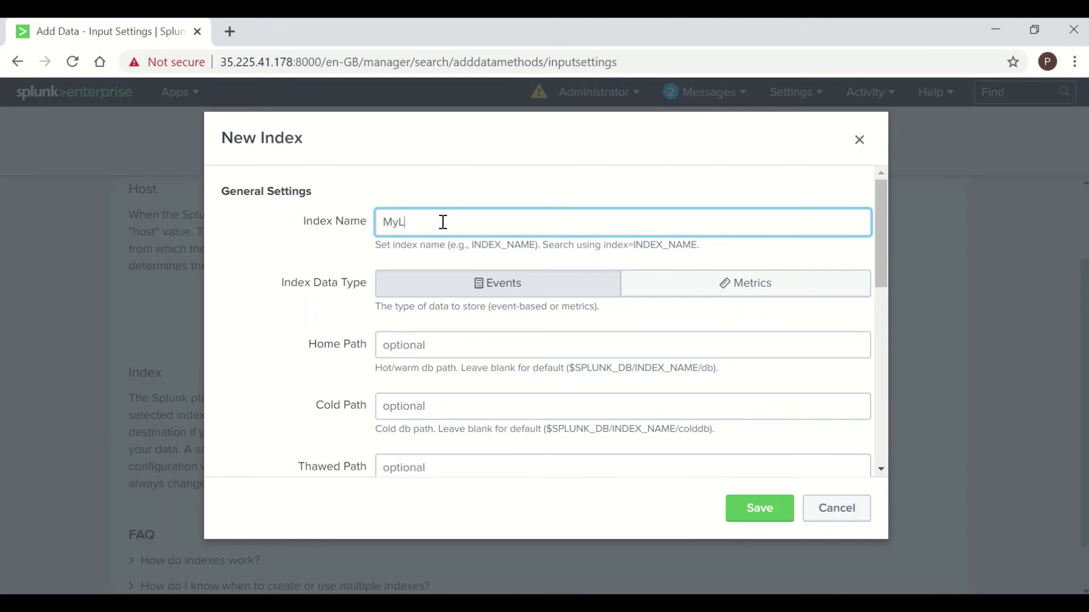
{"action": "type", "text": "B"}
{"action": "mouse_move", "coordinate": [886, 210]}
{"action": "left_mouse_down"}
{"action": "mouse_move", "coordinate": [900, 348]}
{"action": "mouse_move", "coordinate": [880, 183]}
{"action": "left_mouse_up"}
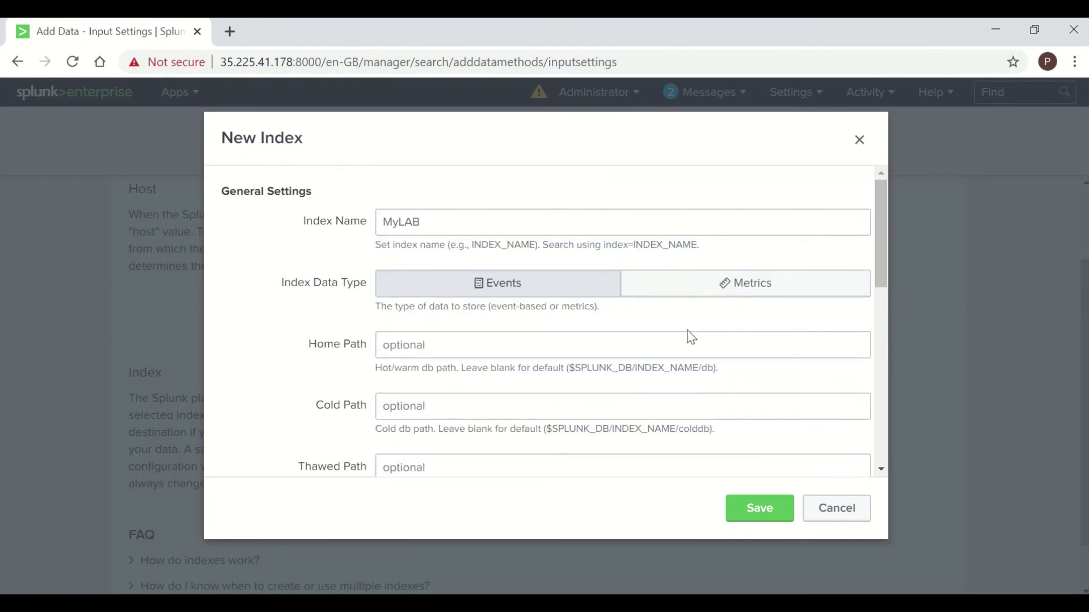
- Save the new mylab index, select it as the destination index, and proceed to Review
{"action": "left_click", "coordinate": [749, 508]}
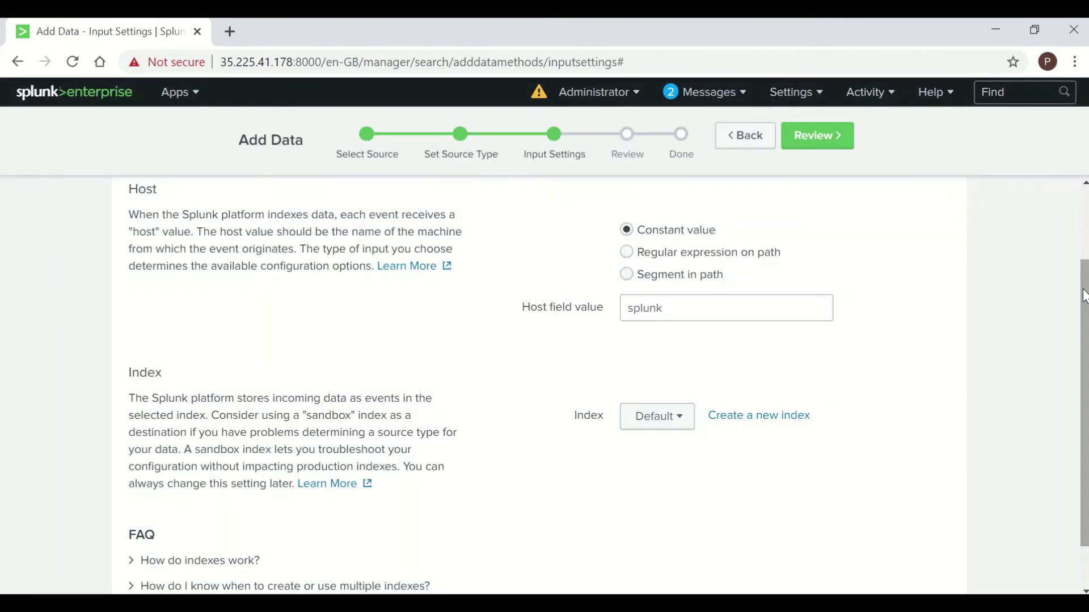
{"action": "left_click_drag", "start_coordinate": [1085, 357], "coordinate": [1085, 383]}
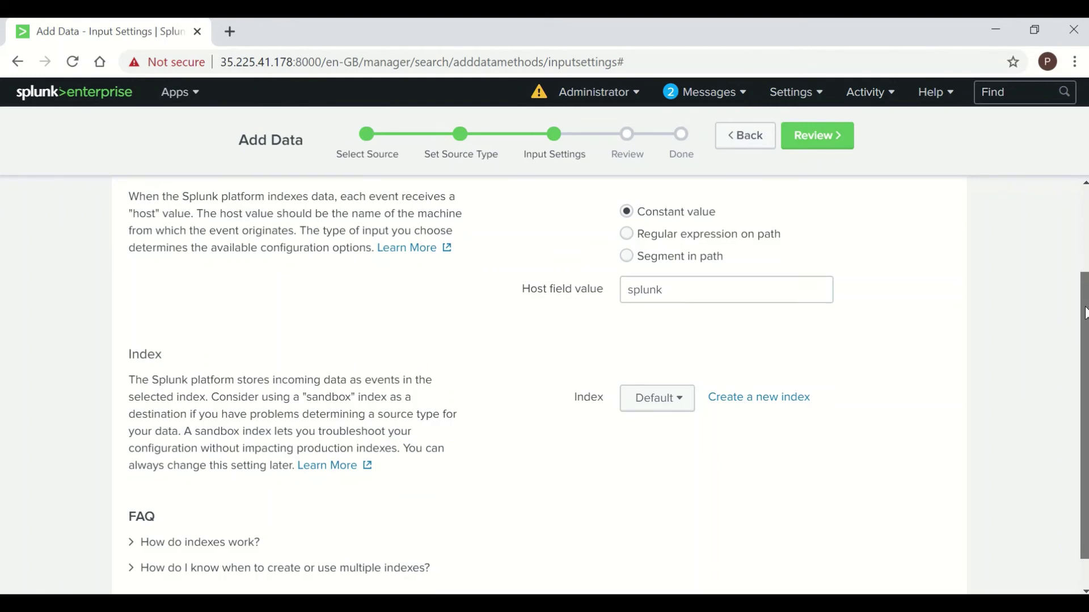
{"action": "left_click", "coordinate": [678, 372]}
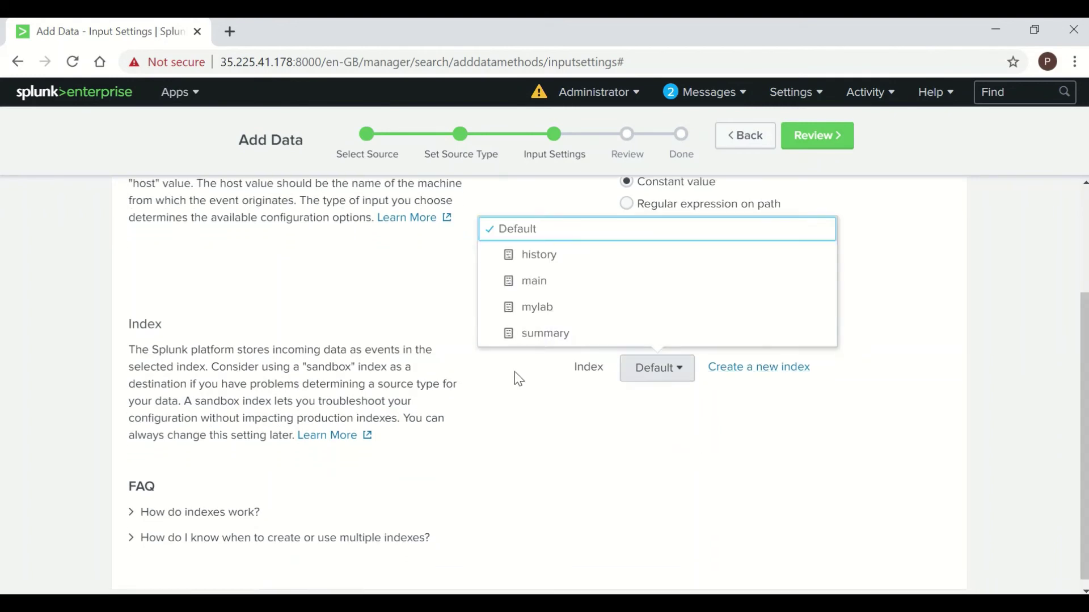
{"action": "left_click", "coordinate": [536, 308]}
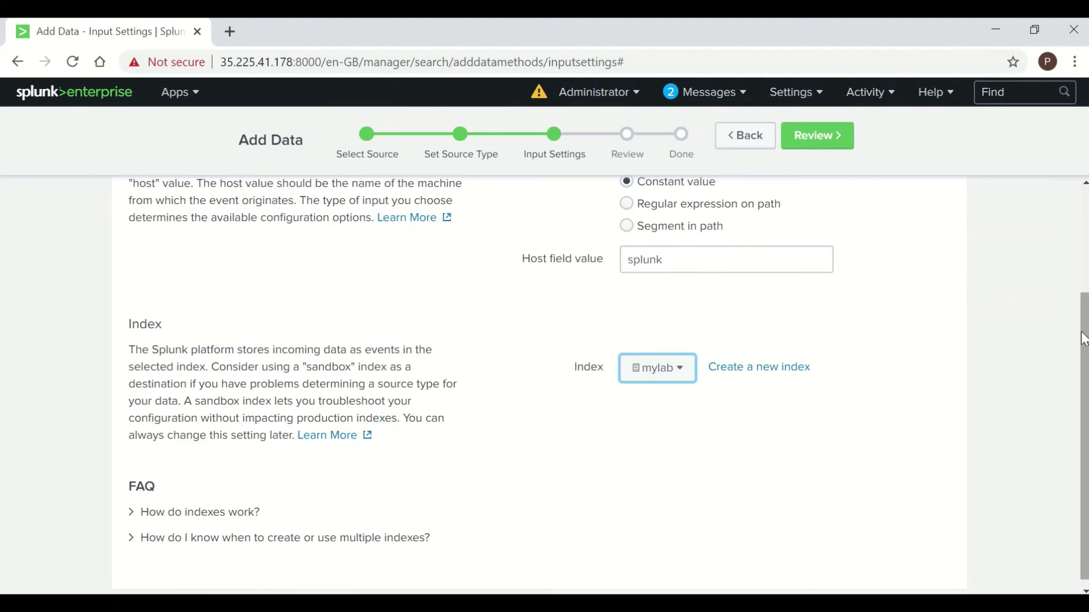
{"action": "left_click_drag", "start_coordinate": [1085, 337], "coordinate": [1084, 213]}
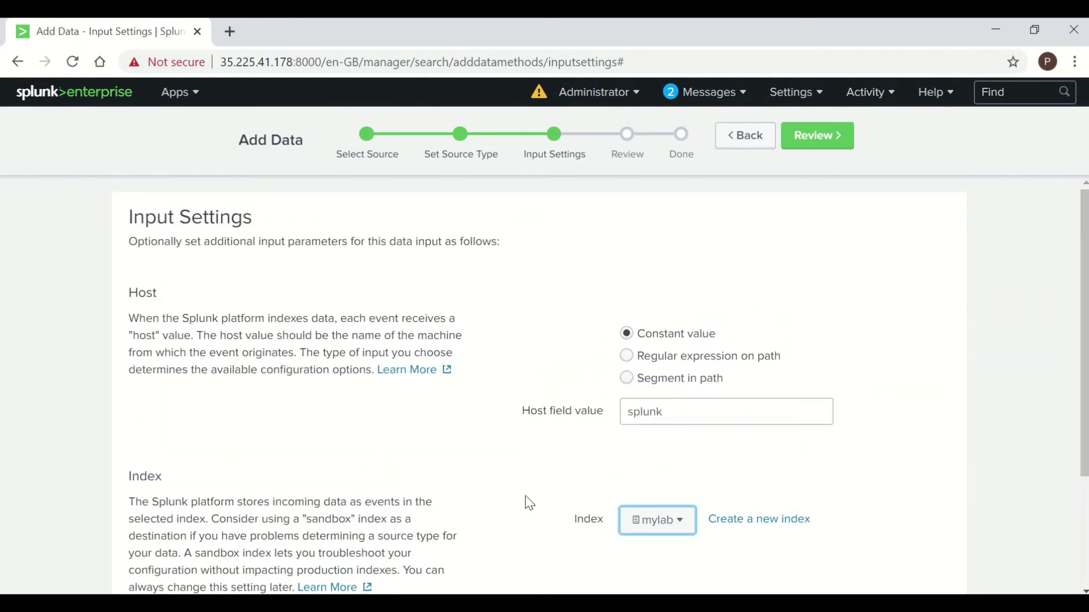
{"action": "left_click", "coordinate": [824, 189]}
{"action": "left_click", "coordinate": [817, 135]}
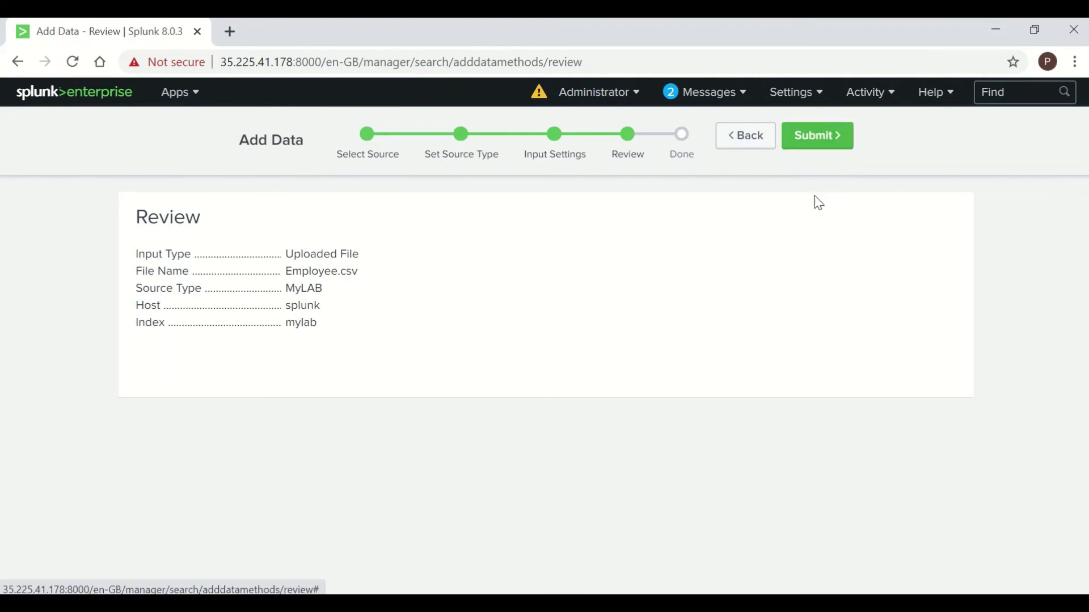
- Submit the Employee.csv input and start searching the newly indexed events
{"action": "left_click", "coordinate": [818, 141]}
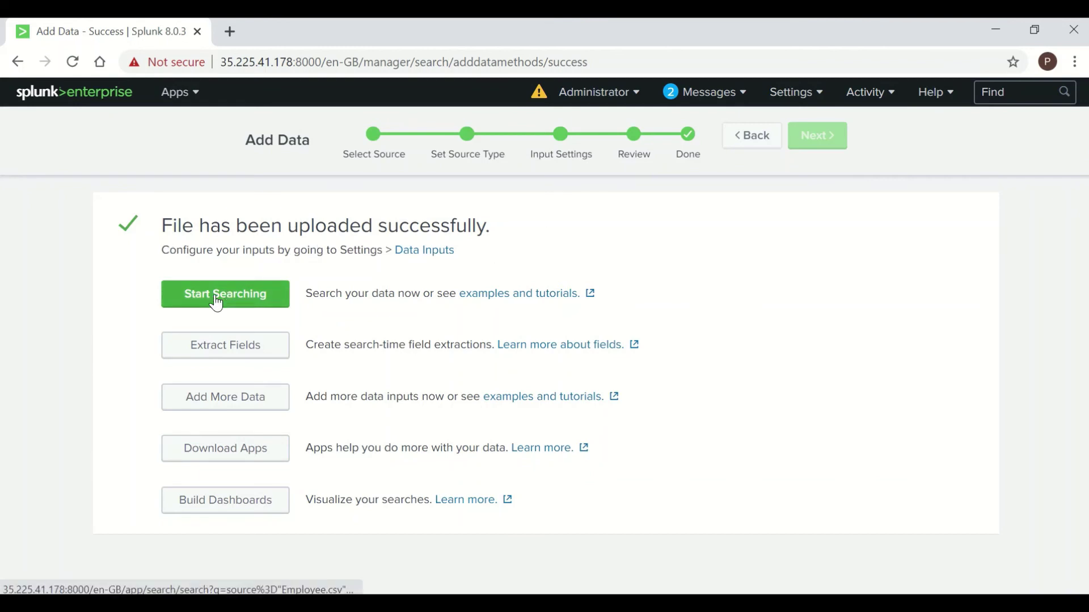
{"action": "left_click", "coordinate": [256, 293]}
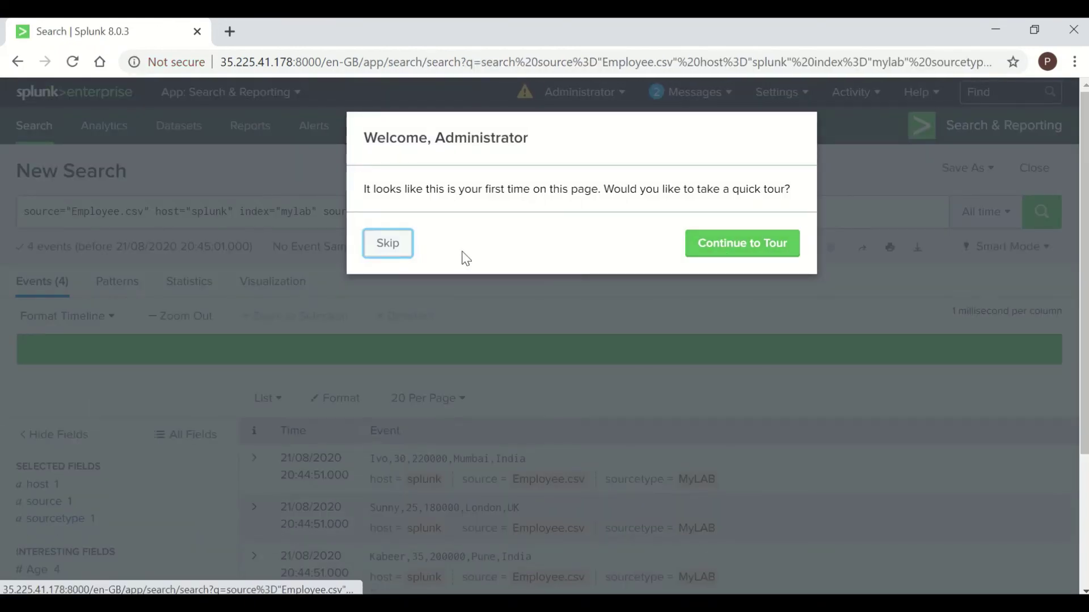
- Skip the tour and replace the search query with index="mylab" from the autocomplete suggestion
{"action": "left_click", "coordinate": [389, 248]}
{"action": "left_click", "coordinate": [453, 212]}
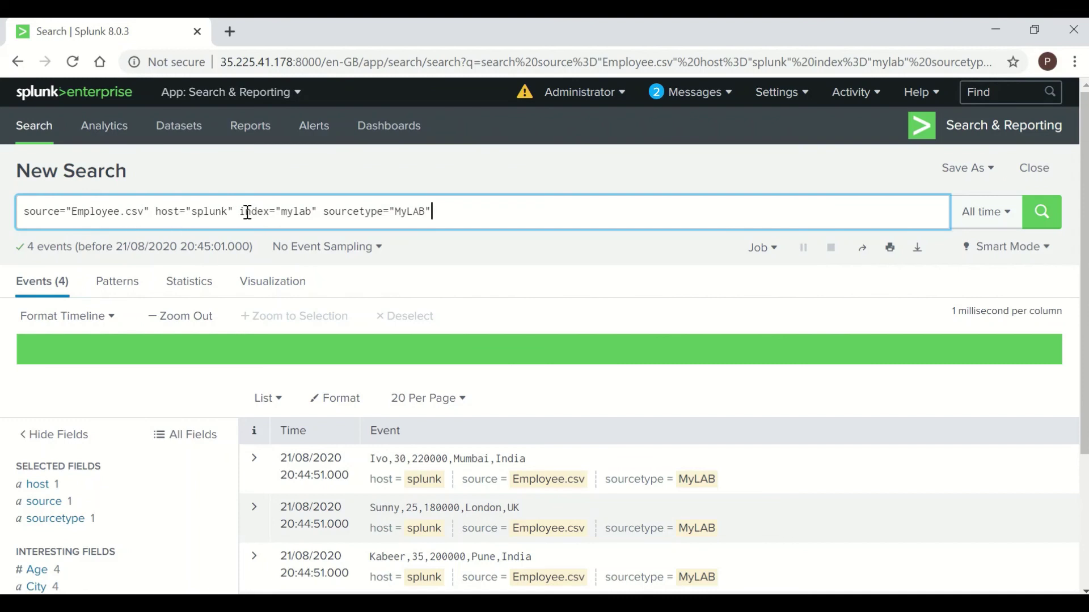
{"action": "left_click_drag", "start_coordinate": [437, 211], "coordinate": [18, 214]}
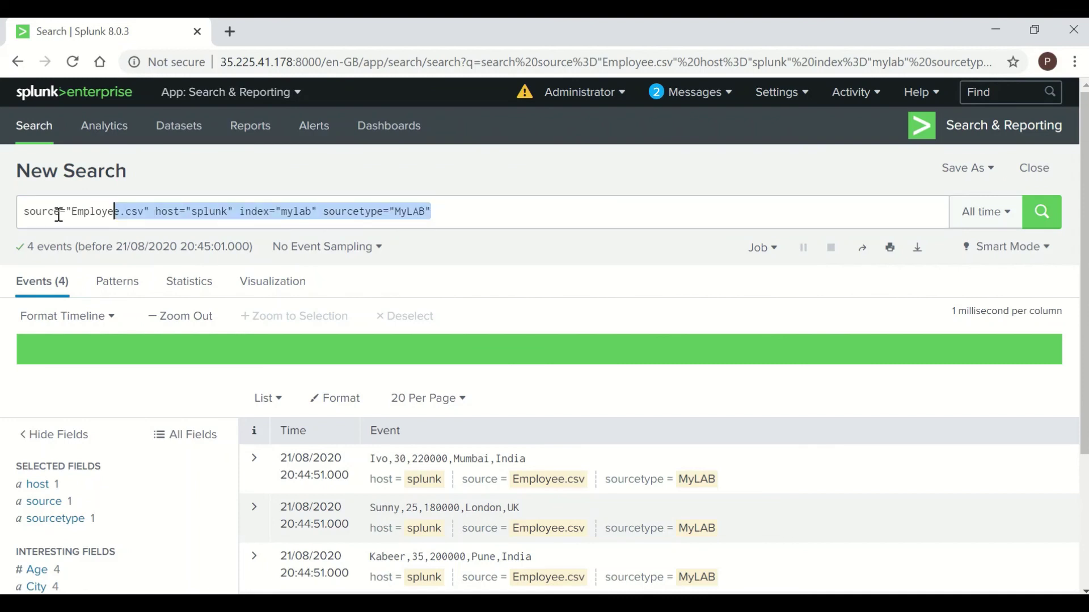
{"action": "type", "text": "in"}
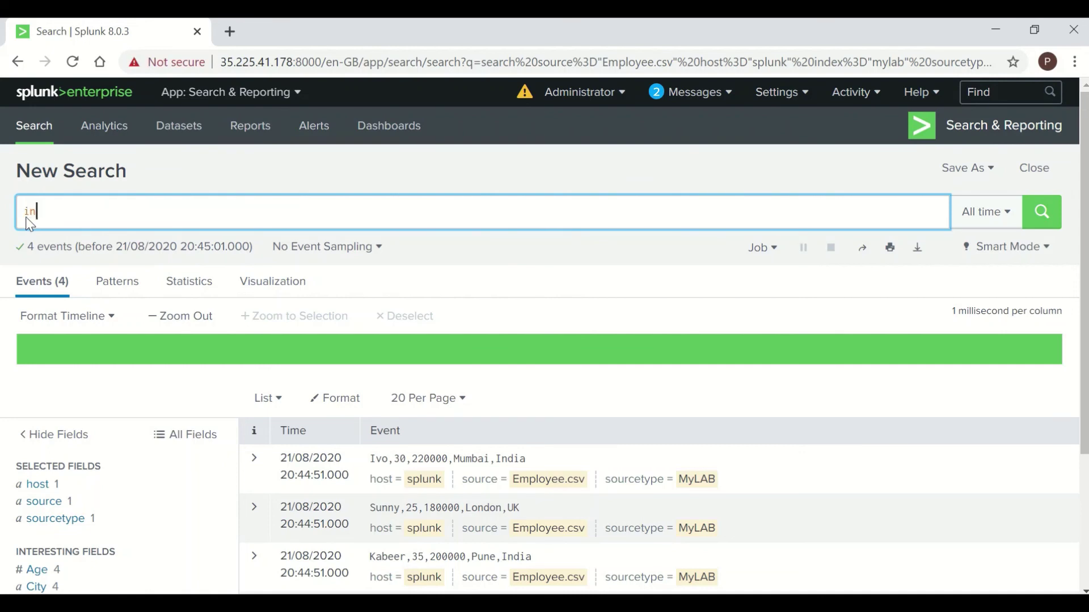
{"action": "type", "text": "dex="}
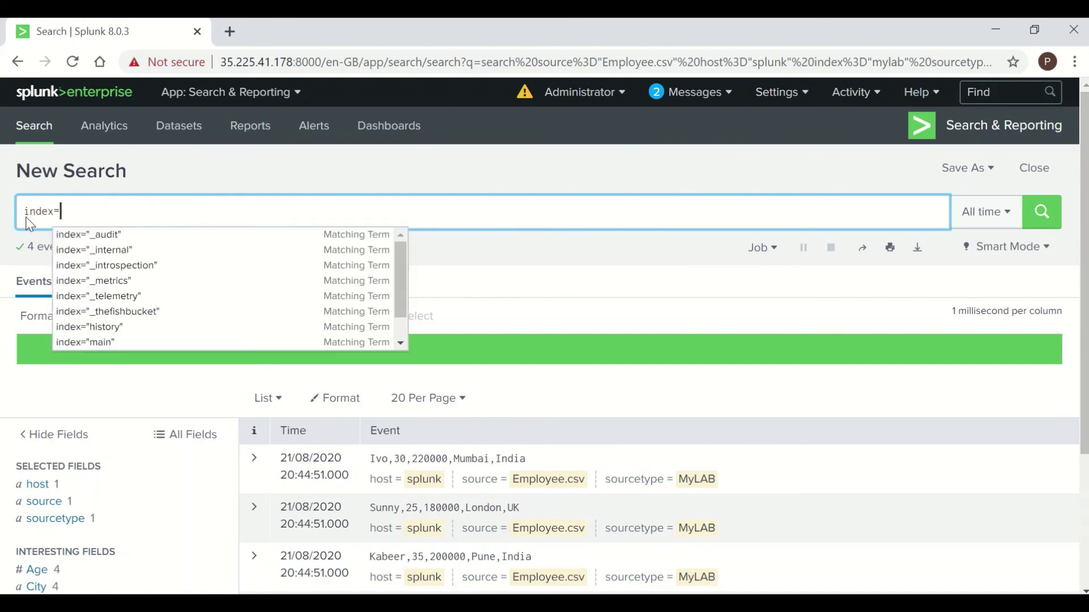
{"action": "type", "text": "My"}
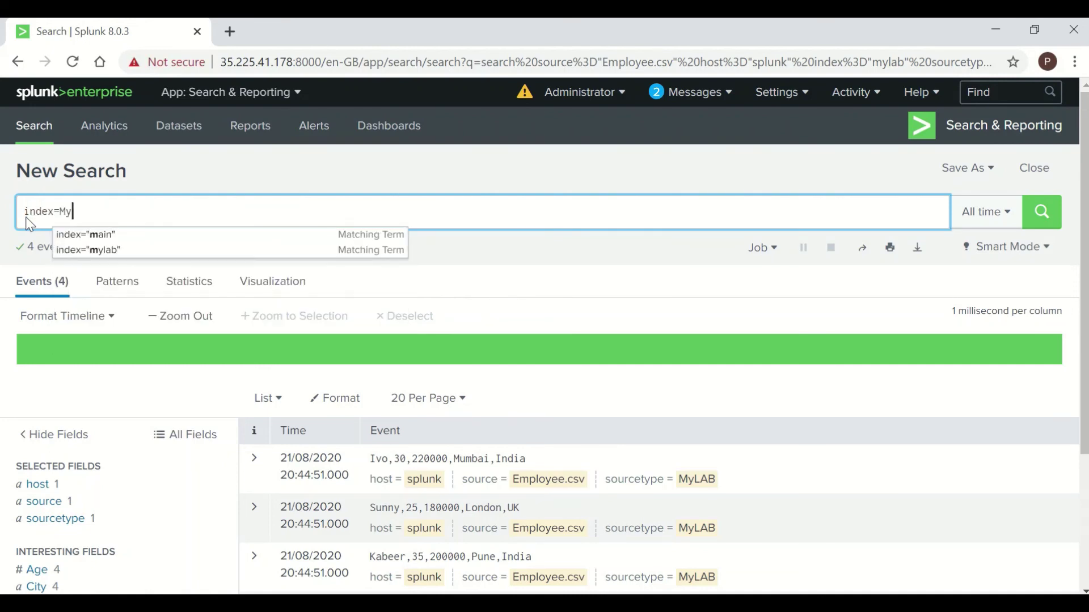
{"action": "key", "text": "Down"}
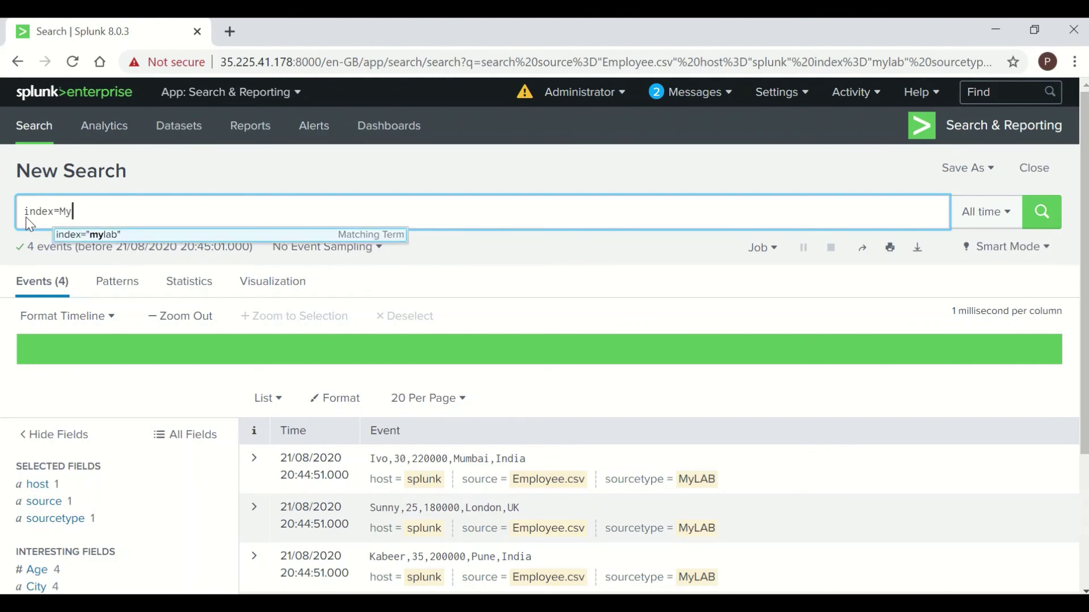
{"action": "key", "text": "Return"}
{"action": "key", "text": "Return"}
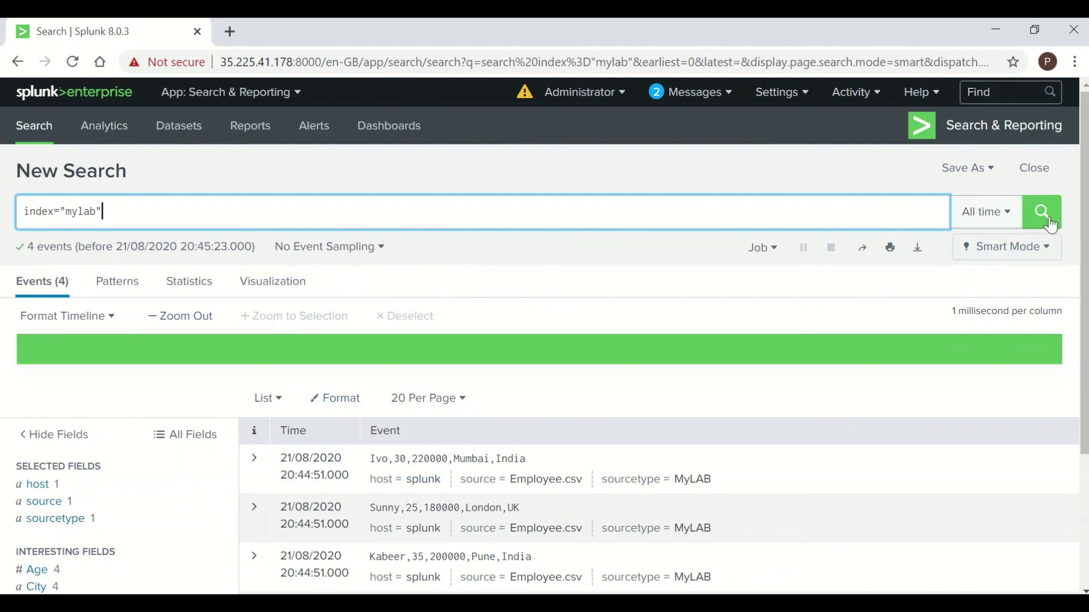
{"action": "left_click_drag", "start_coordinate": [1085, 168], "coordinate": [1085, 200]}
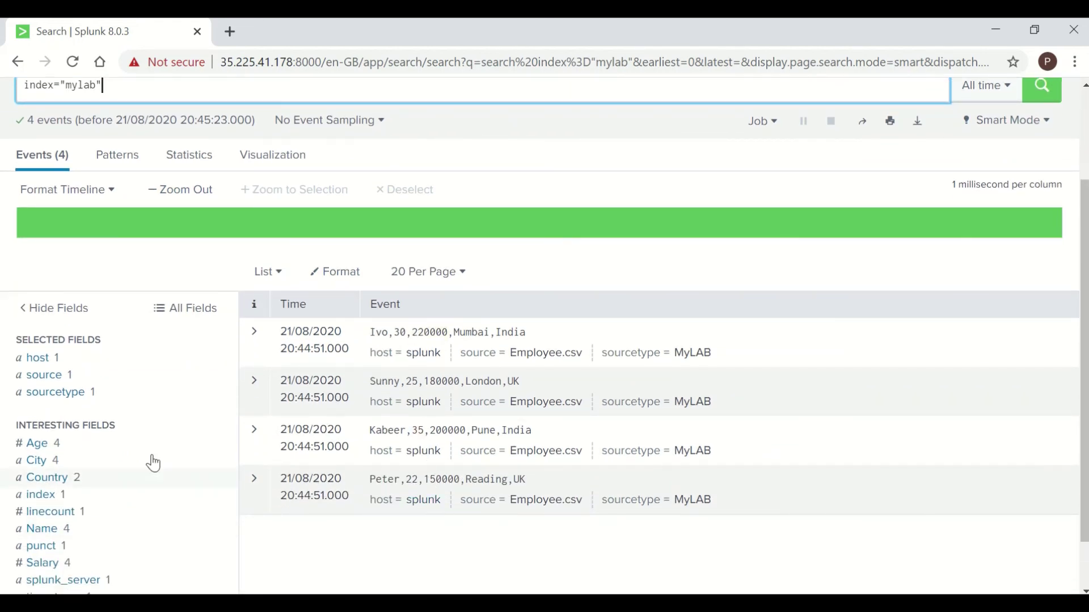
{"action": "left_click", "coordinate": [37, 443]}
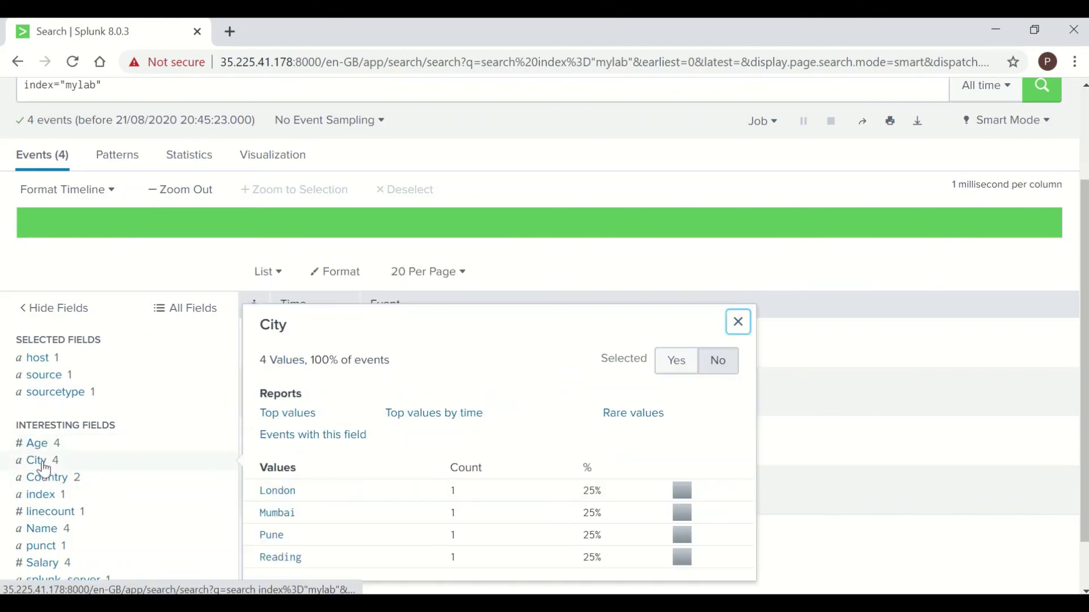
{"action": "left_click", "coordinate": [47, 477]}
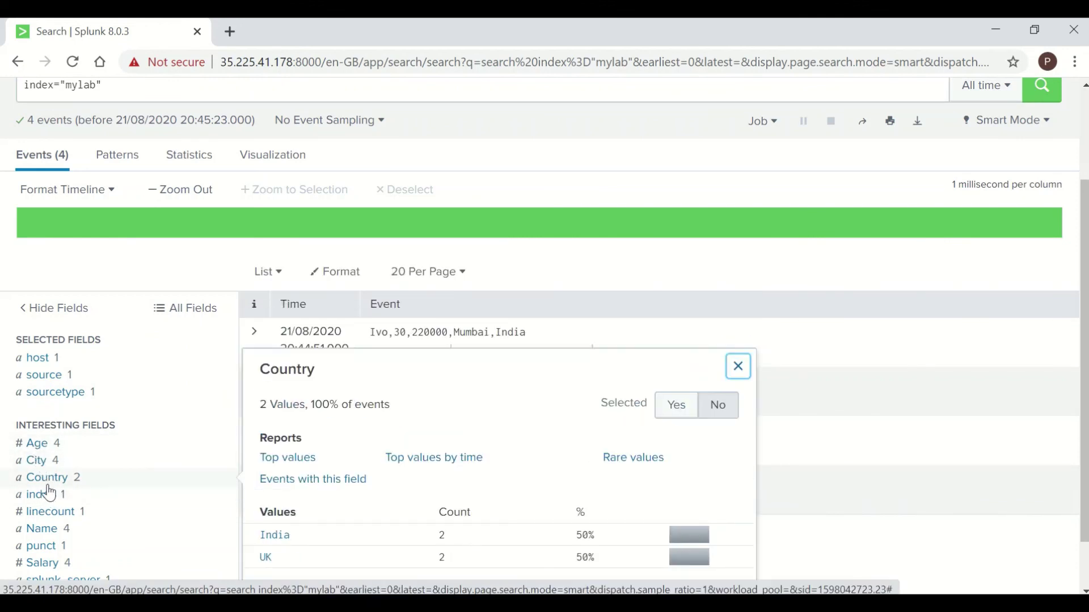
{"action": "scroll", "coordinate": [137, 468], "scroll_direction": "down", "scroll_amount": 1}
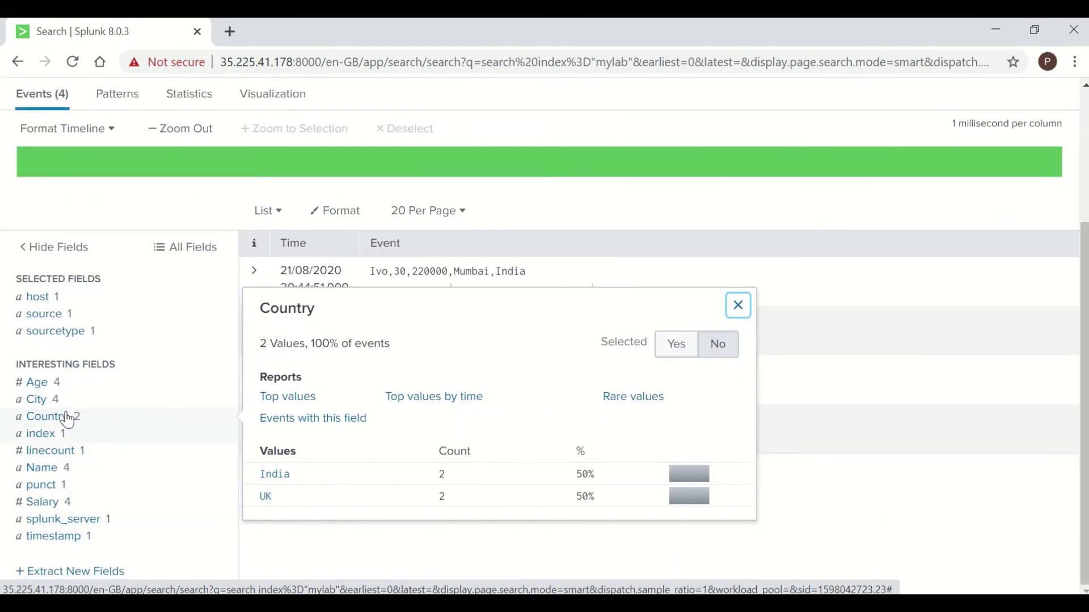
{"action": "left_click", "coordinate": [37, 382]}
{"action": "left_click", "coordinate": [47, 416]}
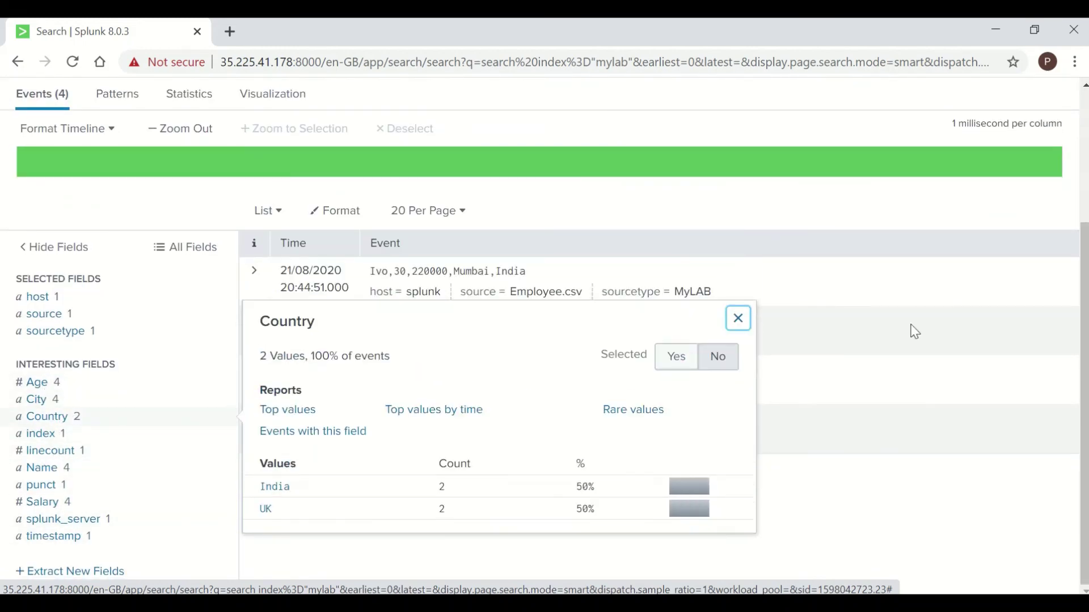
{"action": "left_click_drag", "start_coordinate": [1082, 256], "coordinate": [1081, 127]}
{"action": "scroll", "coordinate": [1080, 128], "scroll_direction": "up", "scroll_amount": 1}
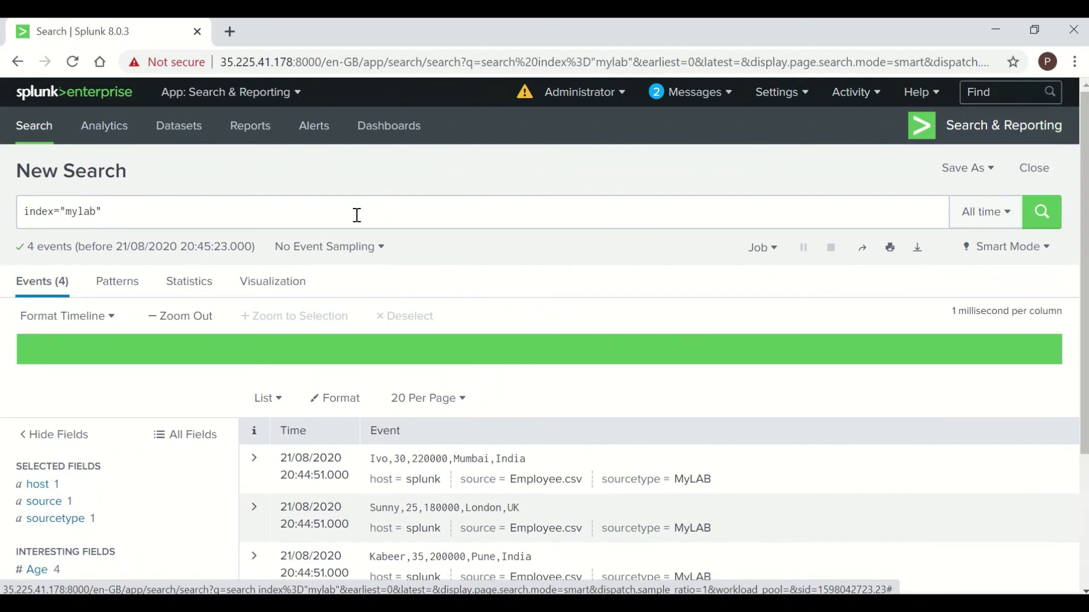
{"action": "left_click", "coordinate": [319, 195]}
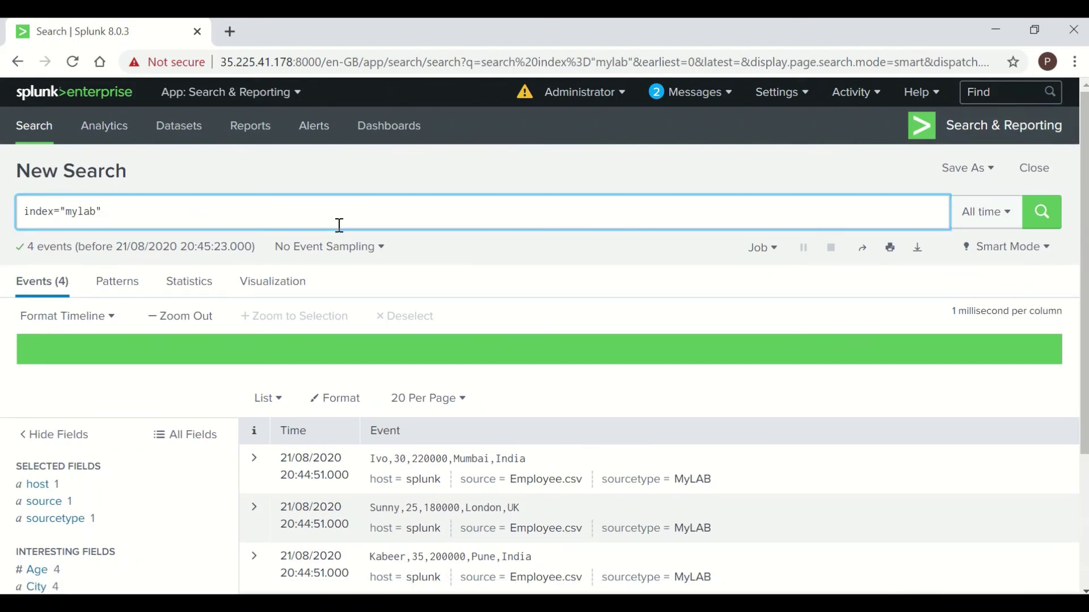